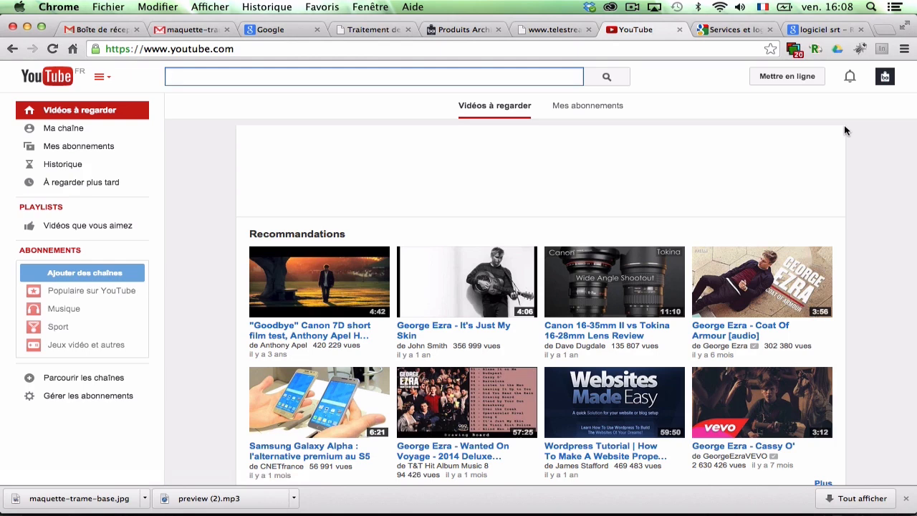
Step: Open the subtitle settings of the video "Mon entreprise ne marche pas ... Que faire ?" in Creator Studio
left_click(888, 79)
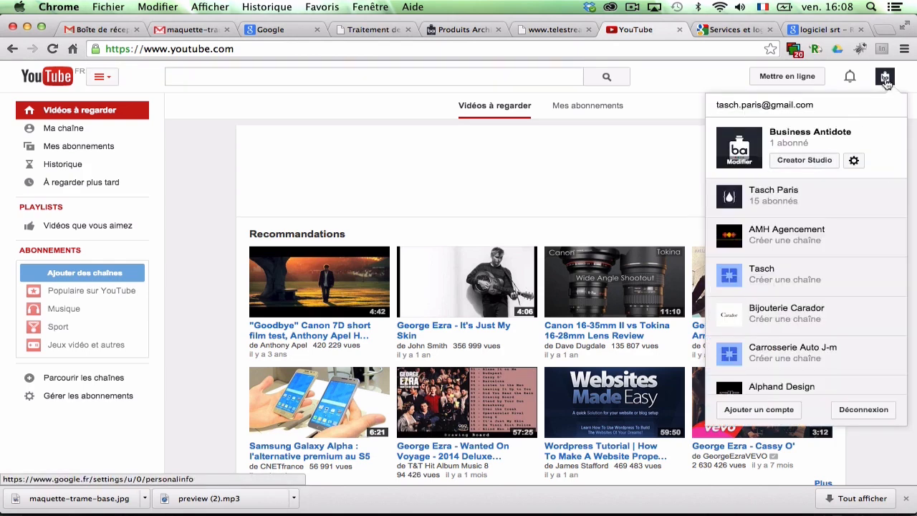
left_click(814, 160)
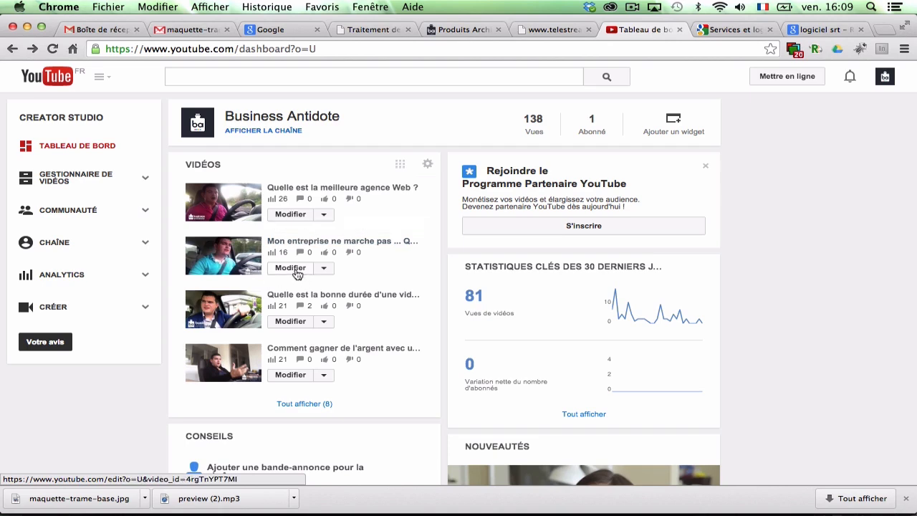
left_click(295, 270)
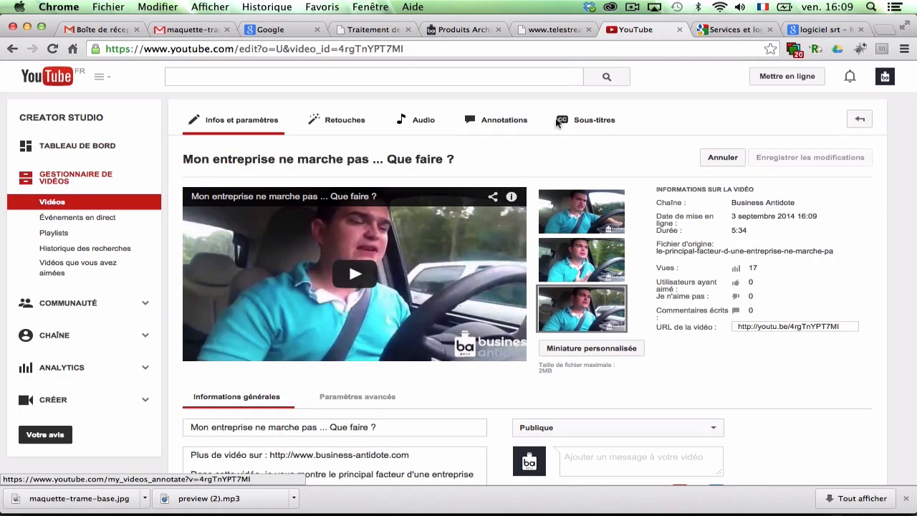
left_click(574, 125)
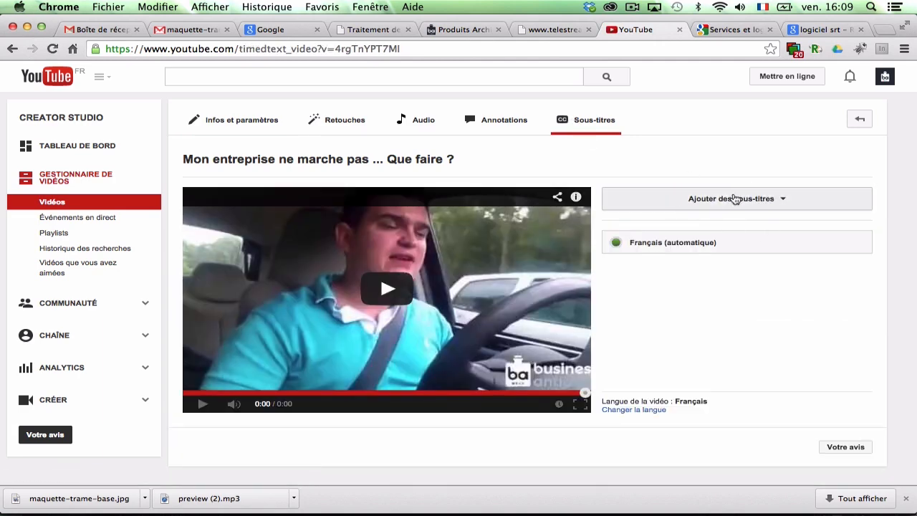
Step: Add a new English (Anglais) subtitle track to the video, choosing to create the subtitles manually
left_click(786, 201)
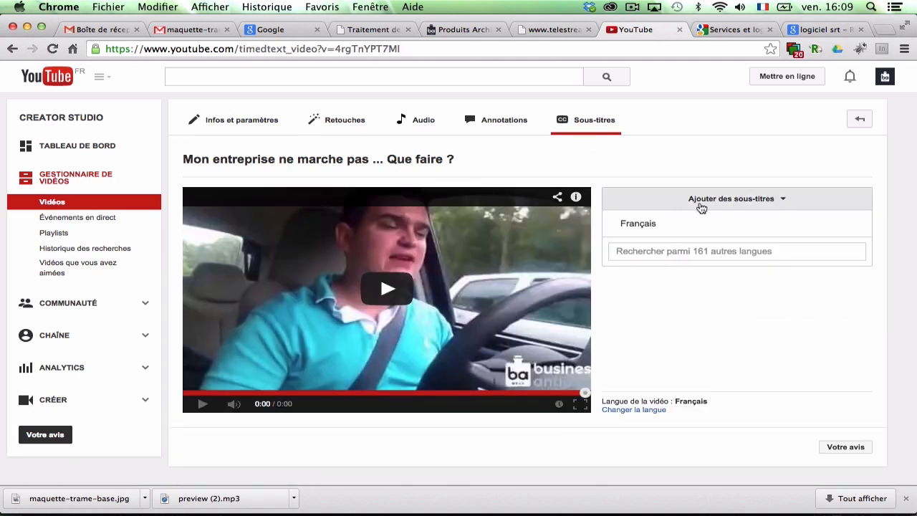
left_click(679, 250)
type("an")
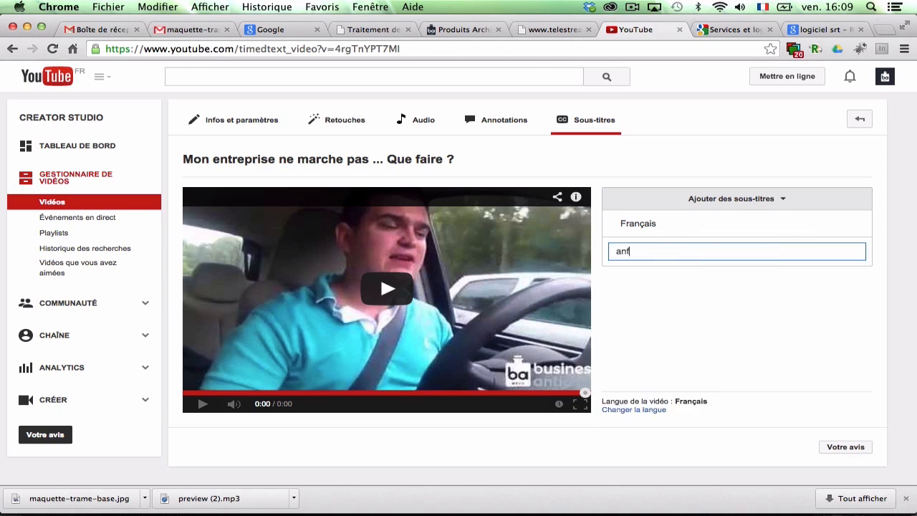
type("glais")
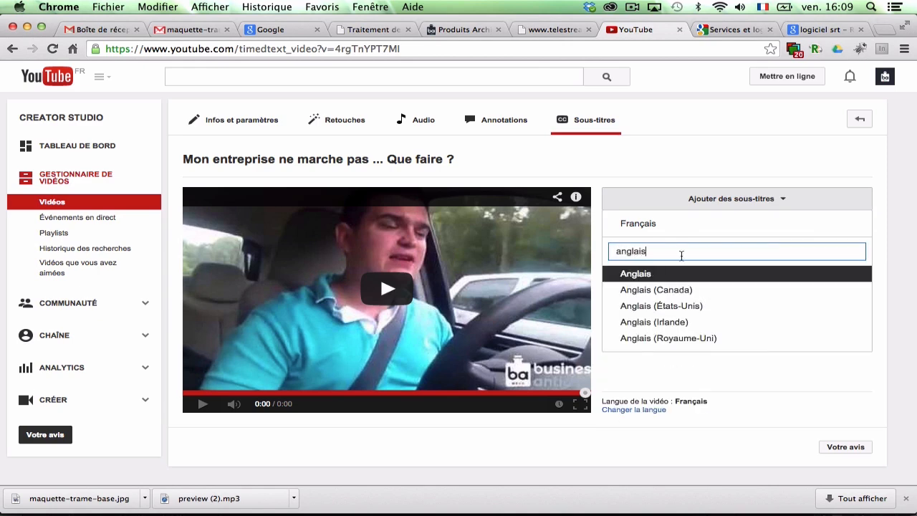
left_click(668, 273)
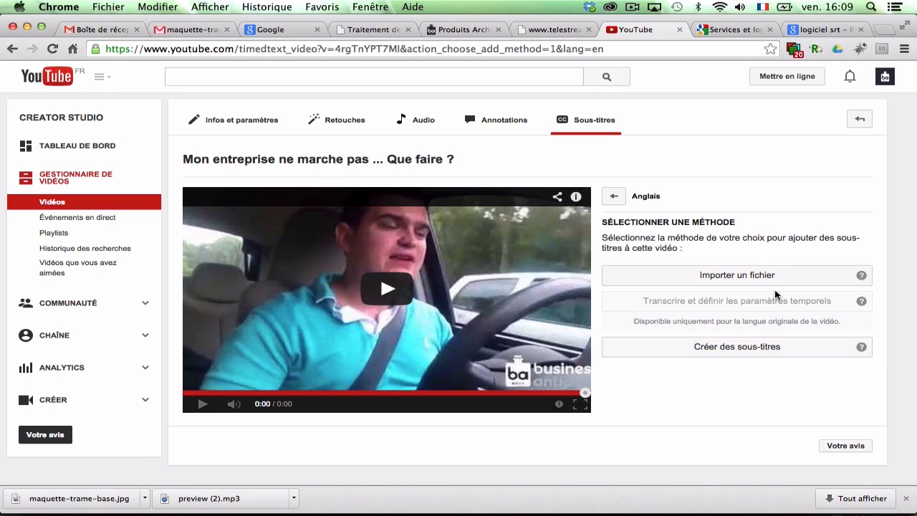
left_click(803, 351)
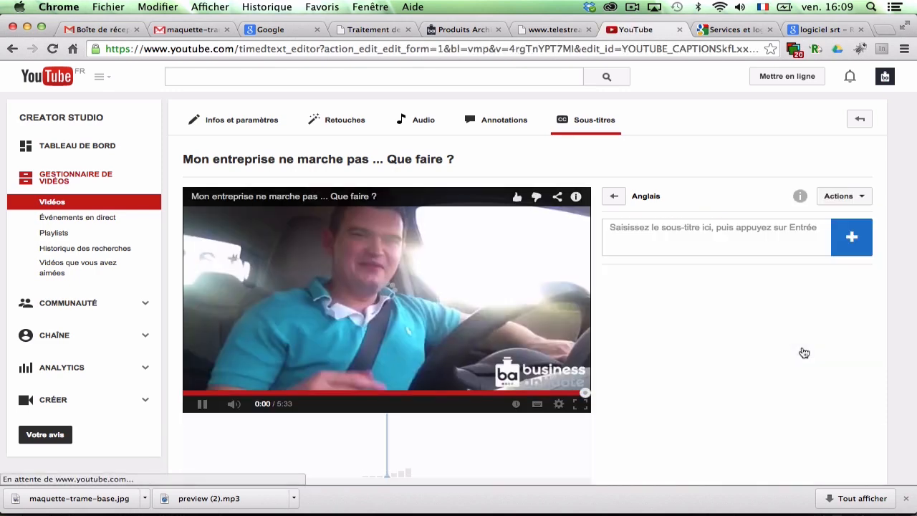
Step: Add the subtitle "Hello" at the very start of the video
left_click(665, 230)
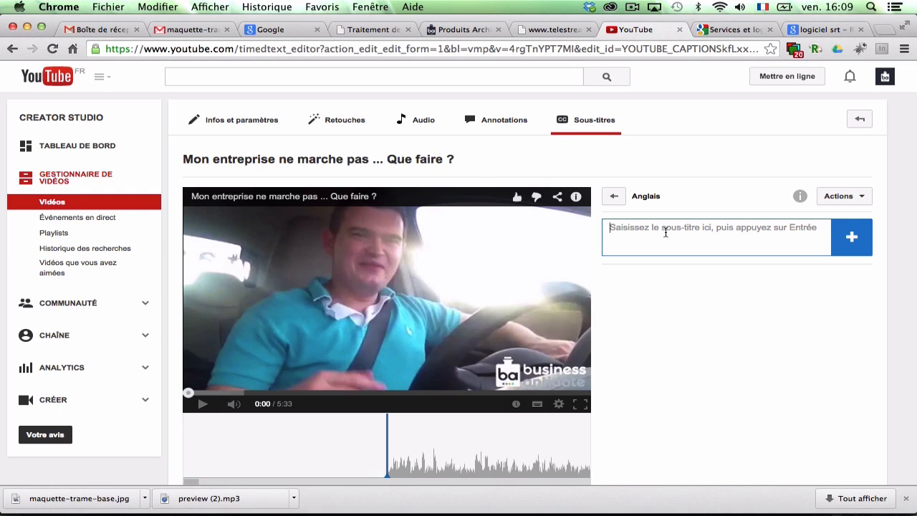
type("Hello")
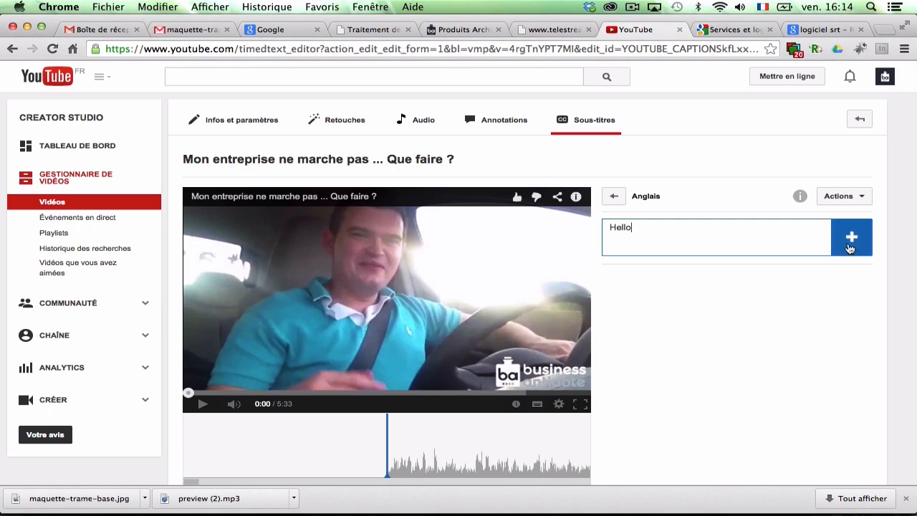
left_click(850, 246)
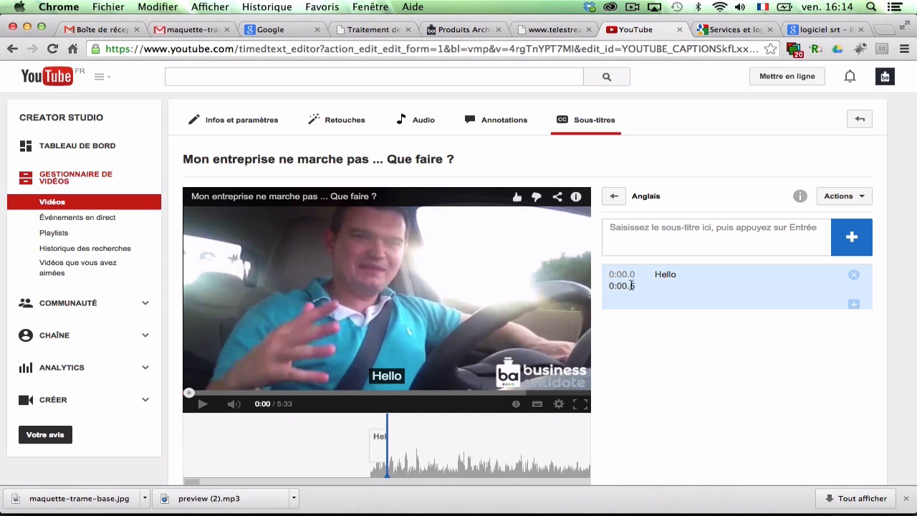
Step: Play the opening of the video and extend the "Hello" subtitle on the timeline so that it ends at 0:01.9
scroll(635, 360, "down", 5)
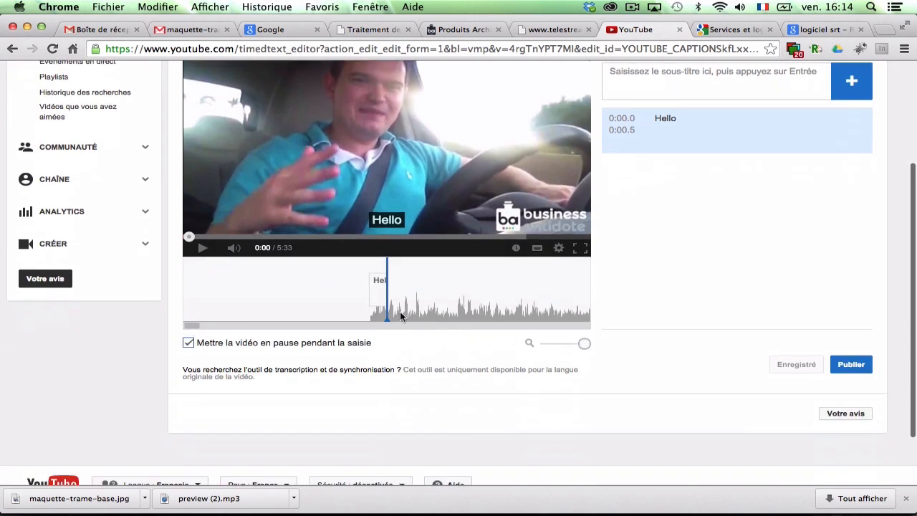
mouse_move(380, 296)
mouse_move(424, 301)
left_mouse_down()
mouse_move(465, 302)
mouse_move(410, 302)
left_mouse_up()
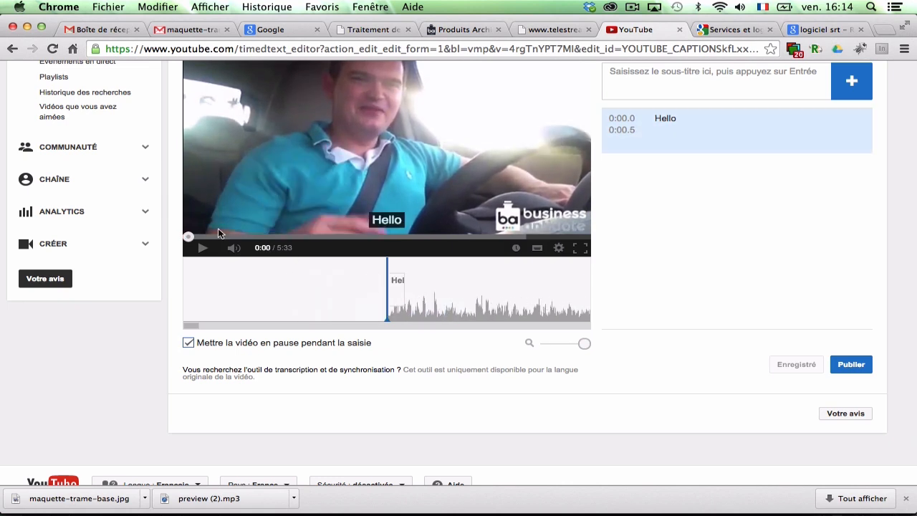
left_click(203, 249)
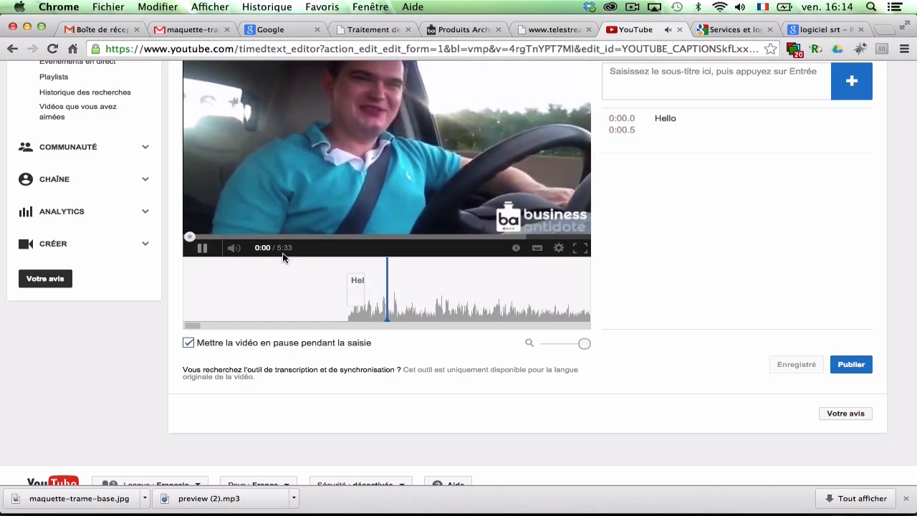
left_click(202, 248)
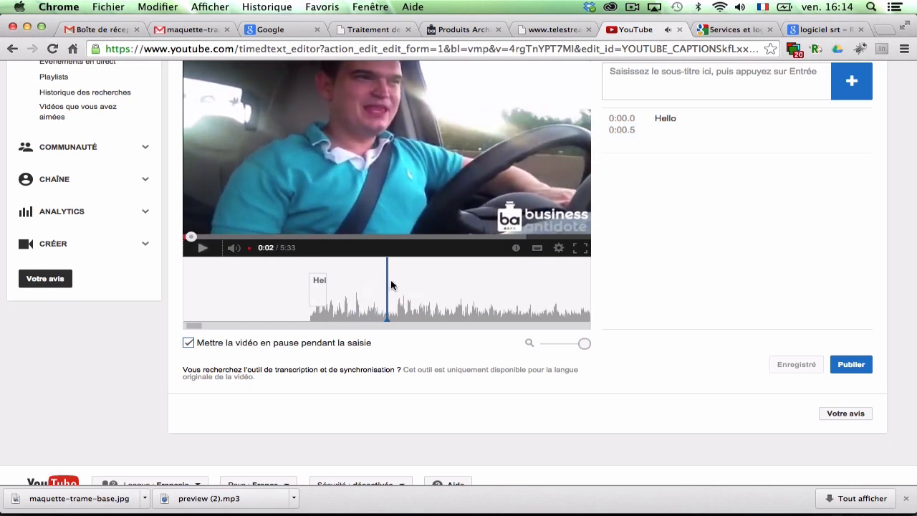
left_click_drag(419, 297, 518, 291)
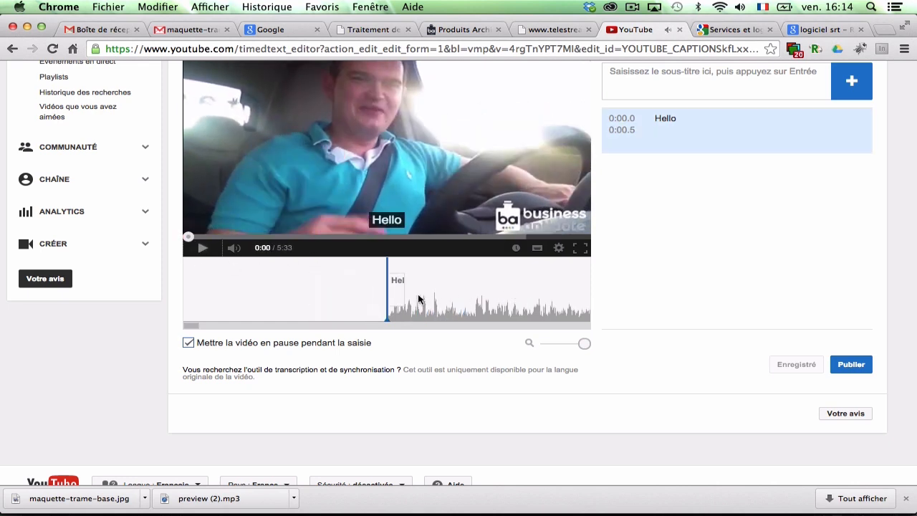
mouse_move(399, 295)
left_click_drag(407, 289, 461, 296)
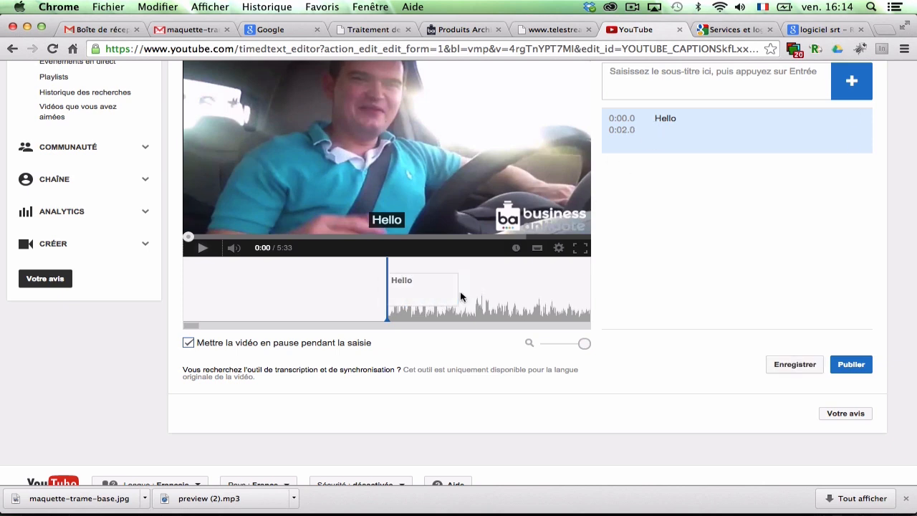
left_click(203, 249)
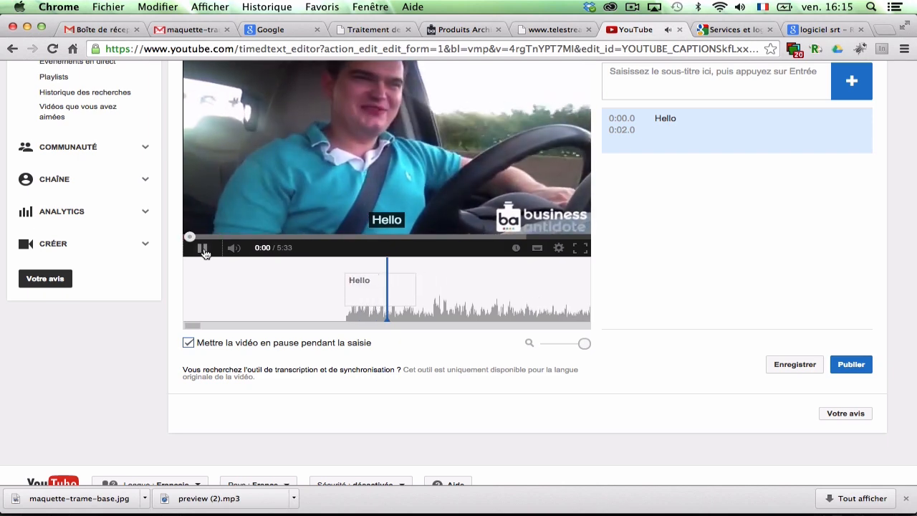
left_click(203, 251)
left_click_drag(391, 289, 388, 290)
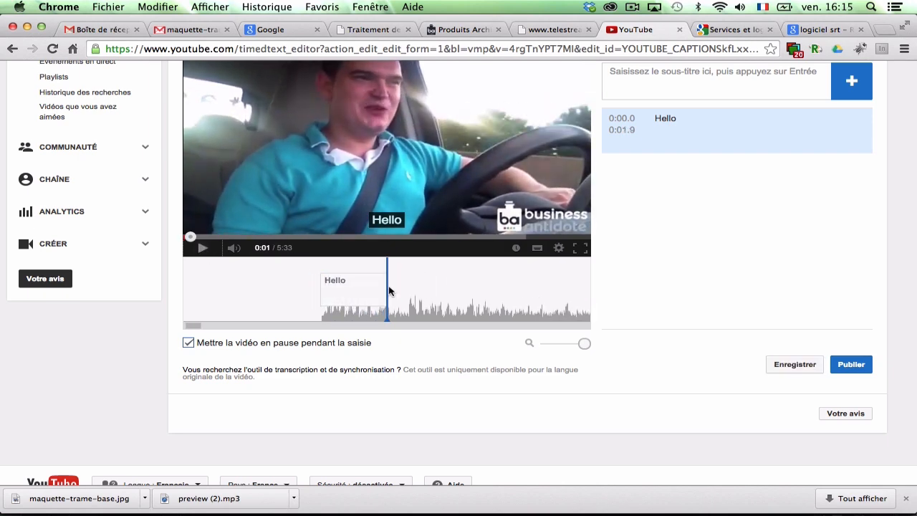
Step: Add a second subtitle reading "blablabla" directly after "Hello", starting at 0:01.9
scroll(754, 235, "up", 3)
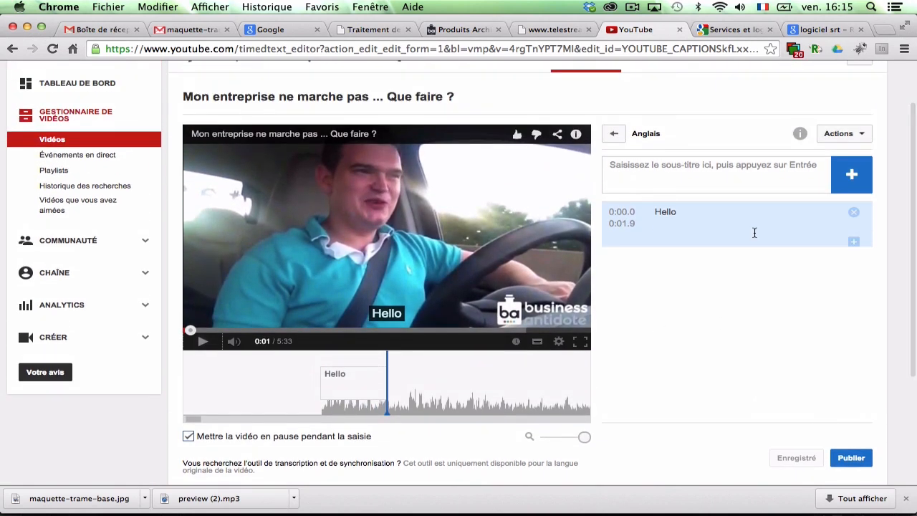
left_click(846, 178)
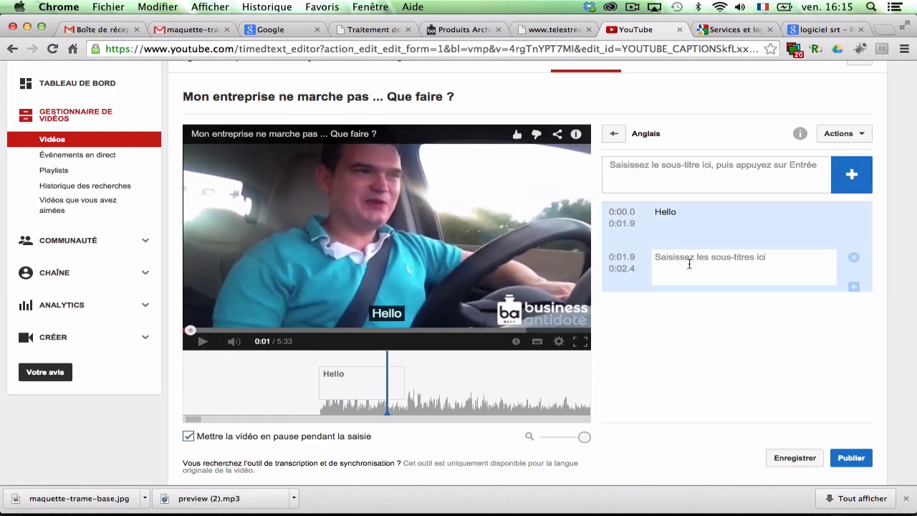
type("blablabla")
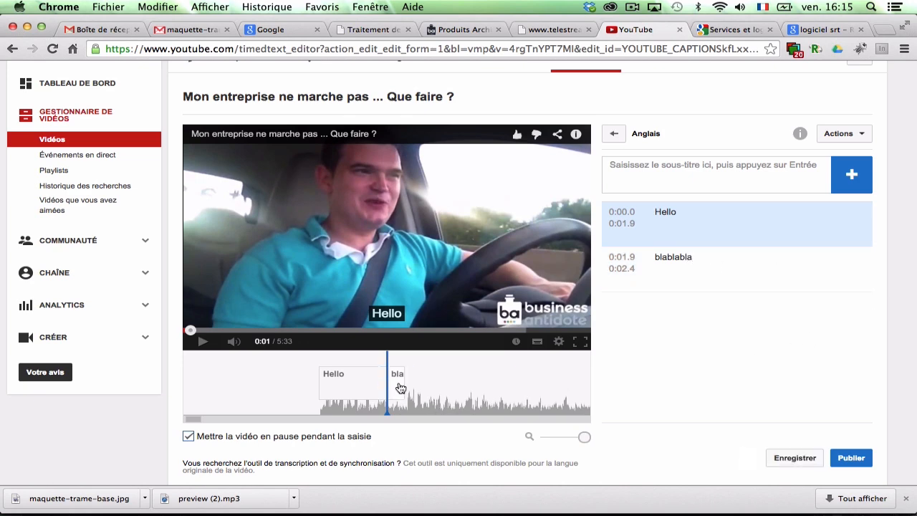
Step: Play the video on and stretch the "blablabla" subtitle on the timeline so that it ends at 0:04.6
left_click(203, 342)
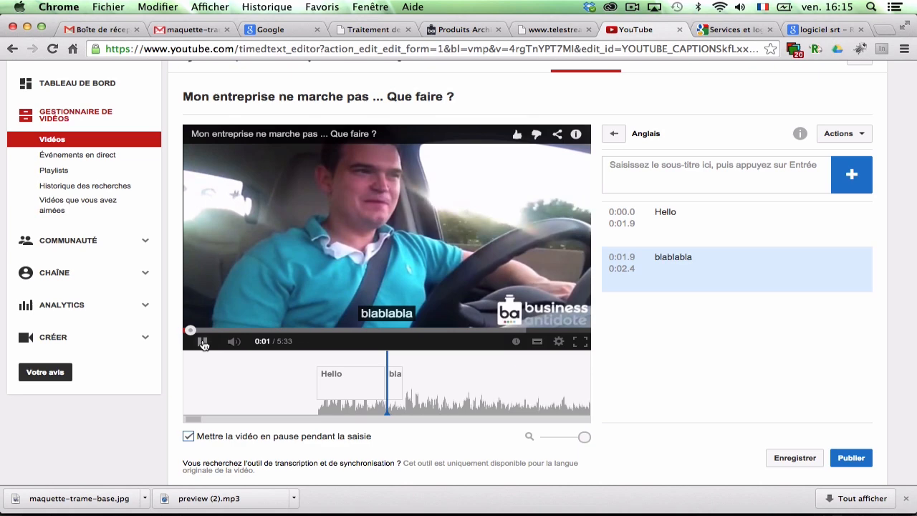
left_click_drag(386, 380, 435, 381)
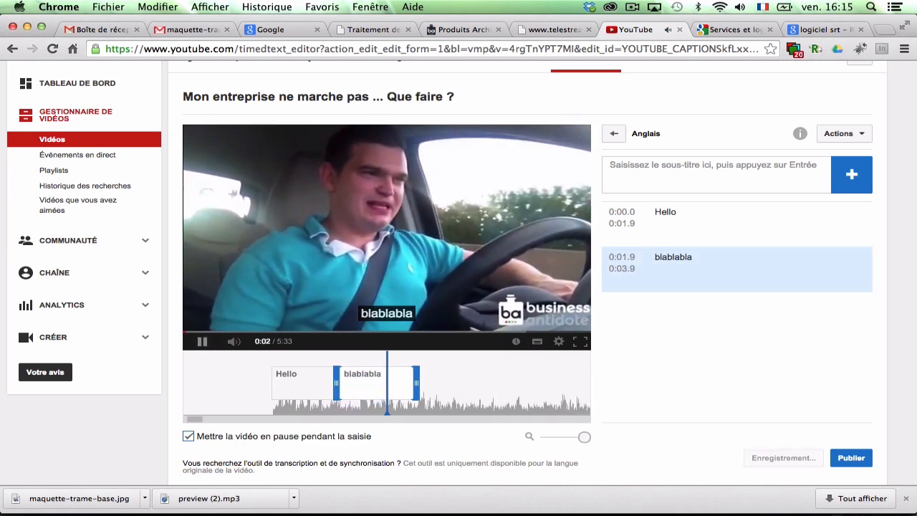
left_click_drag(399, 384, 416, 384)
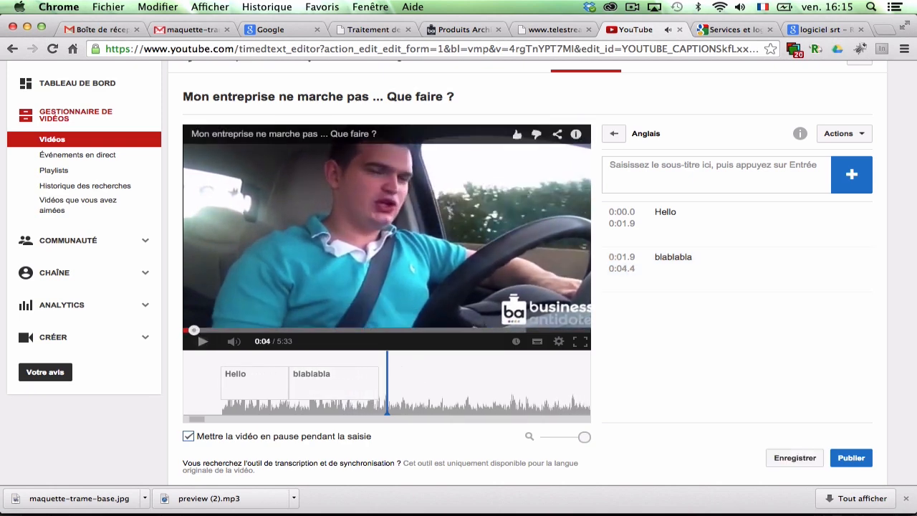
left_click_drag(378, 381, 384, 382)
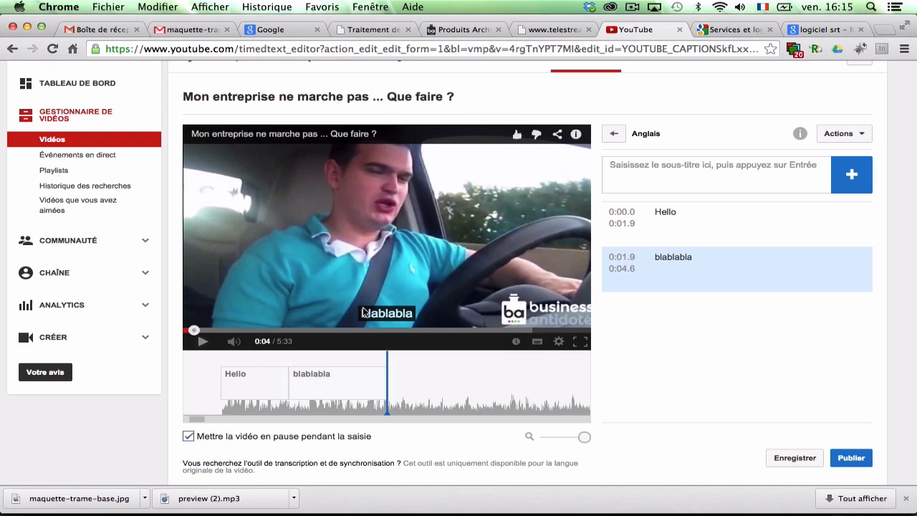
Step: Append "mkejqhfdmkjqshf kjhqsmjkhmqjks" to the second subtitle's text and preview it on the video
left_click(699, 265)
type("mkejqhfdmkjqshf kjhqsmjkhmqjks")
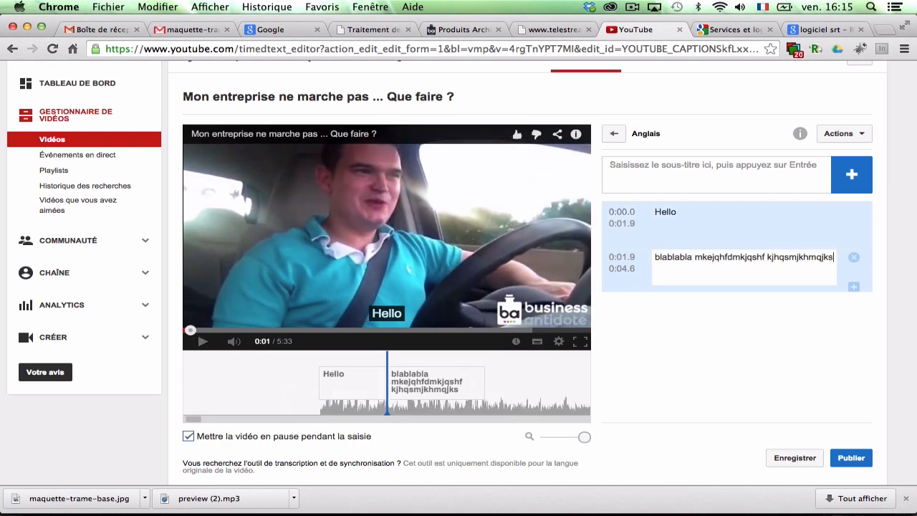
left_click(669, 338)
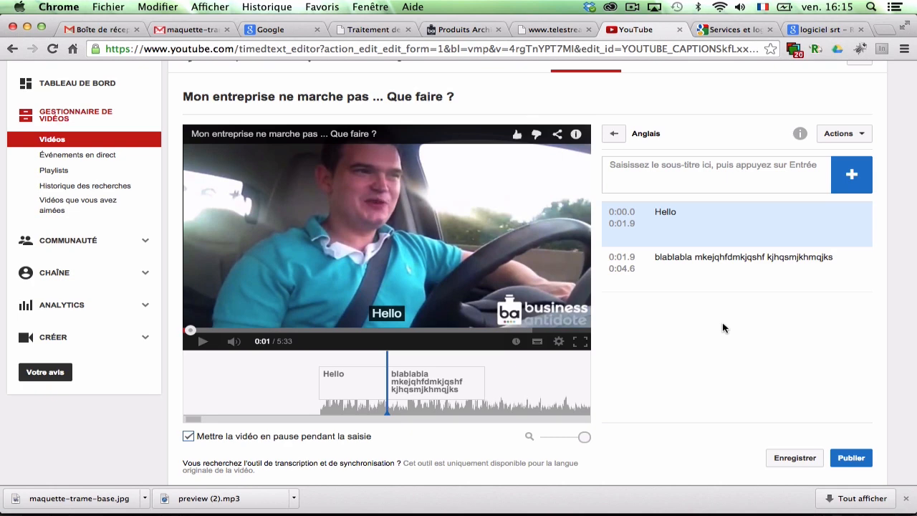
scroll(696, 328, "down", 5)
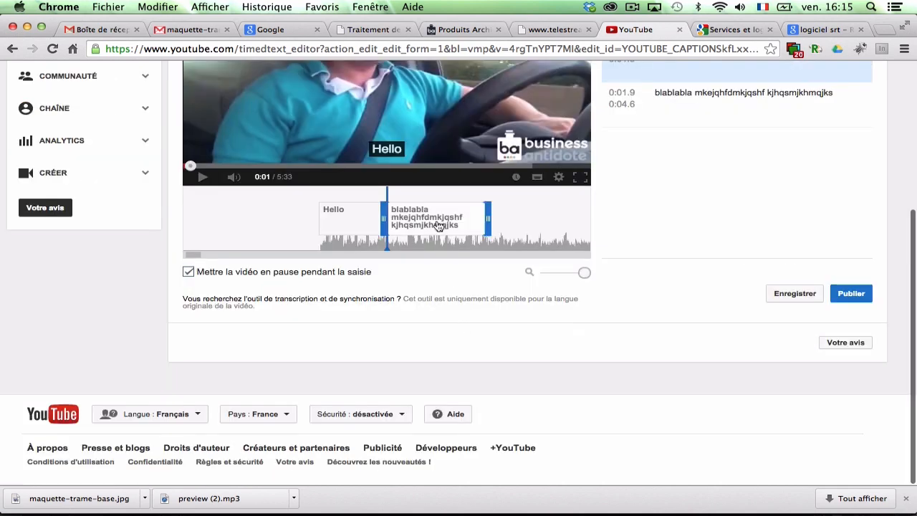
left_click_drag(508, 228, 492, 229)
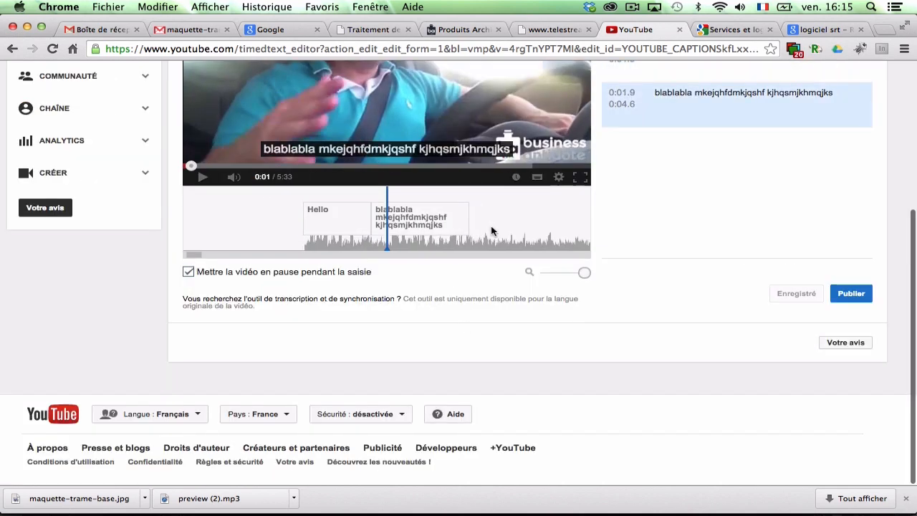
Step: Lengthen the second subtitle with "kjbsdmj jbqksjbdqk" and preview how the longer text displays on the video
left_click(745, 96)
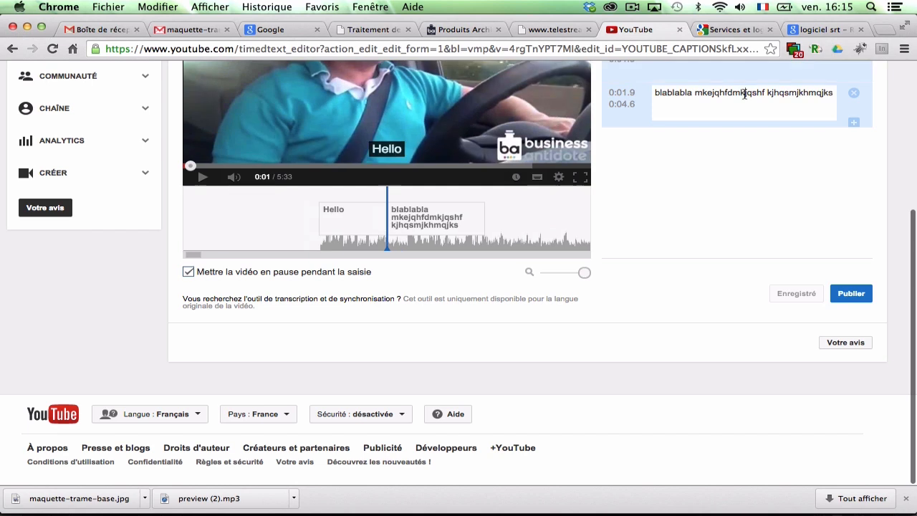
left_click(832, 96)
type("kjbsdmj")
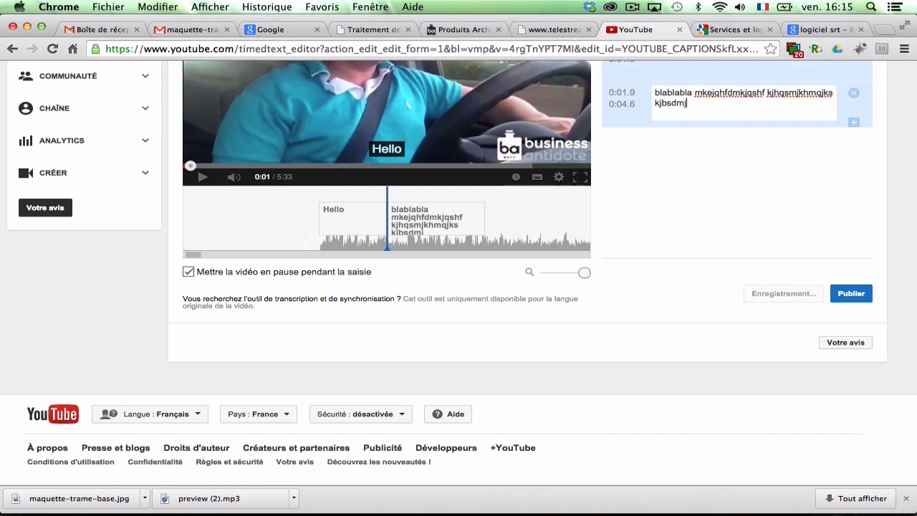
type(" jbqksjbdqk")
left_click(818, 141)
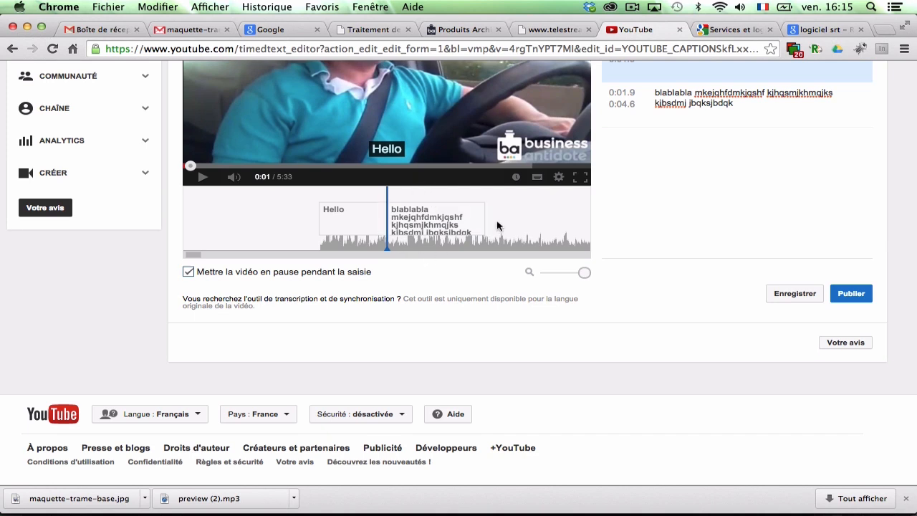
left_click_drag(497, 226, 484, 227)
scroll(713, 252, "up", 2)
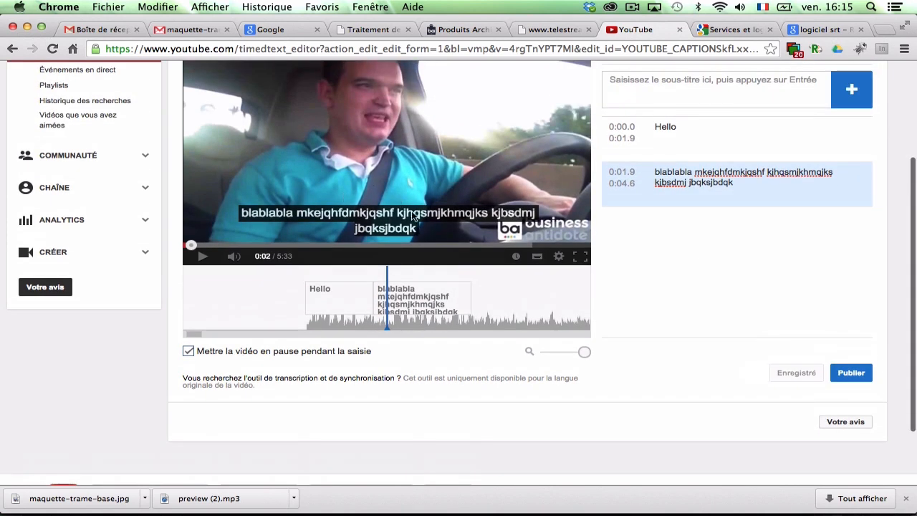
Step: Play the video briefly with the second subtitle, and open the option to import a subtitle file for the English track
scroll(675, 241, "up", 1)
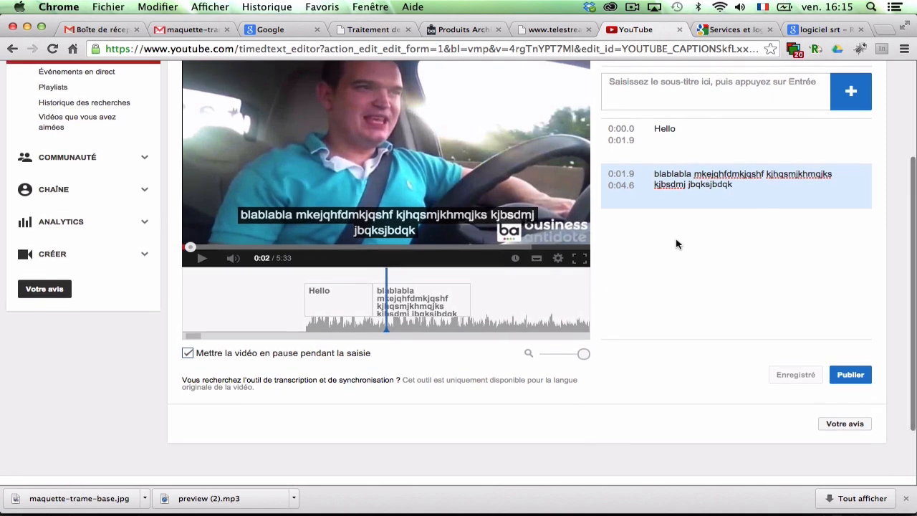
left_click(201, 262)
scroll(761, 309, "up", 5)
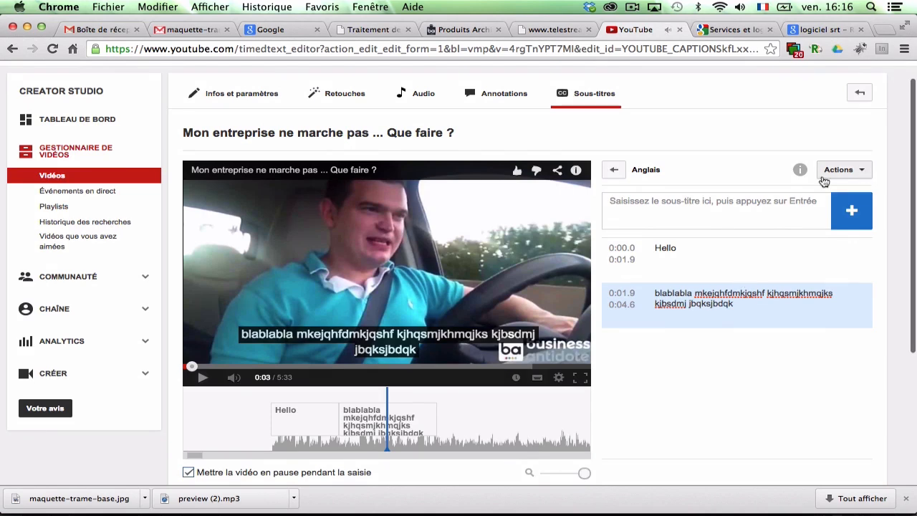
left_click(864, 172)
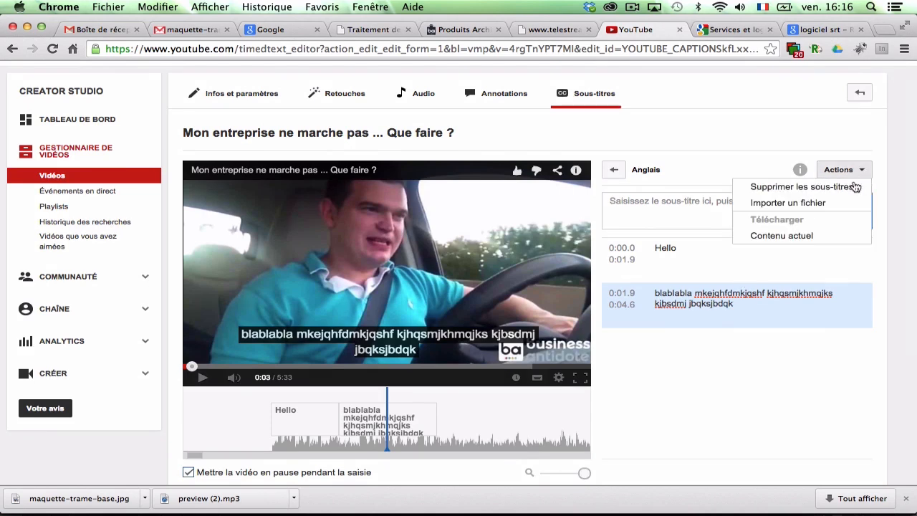
left_click(835, 203)
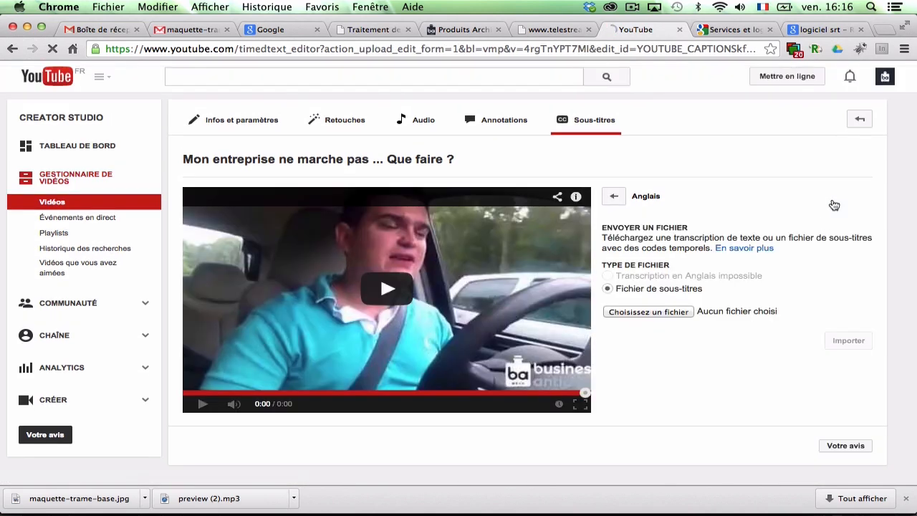
scroll(773, 345, "down", 2)
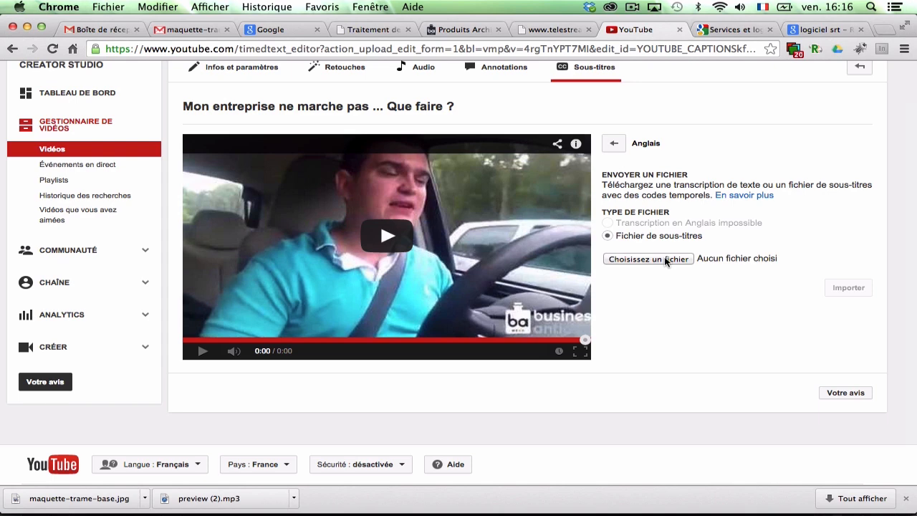
Step: Look up Subtitle Workshop from YouTube's help page on subtitling services and software, and return to that list
left_click(724, 32)
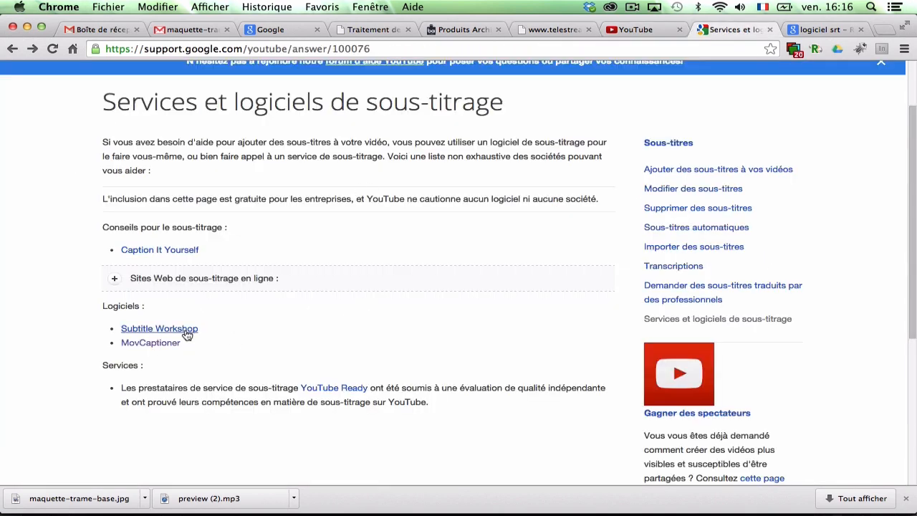
left_click(159, 329)
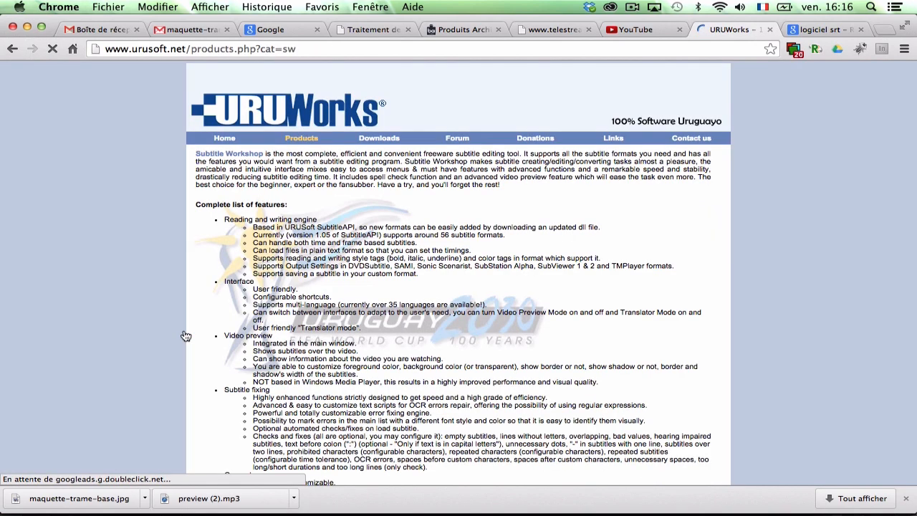
left_click(12, 48)
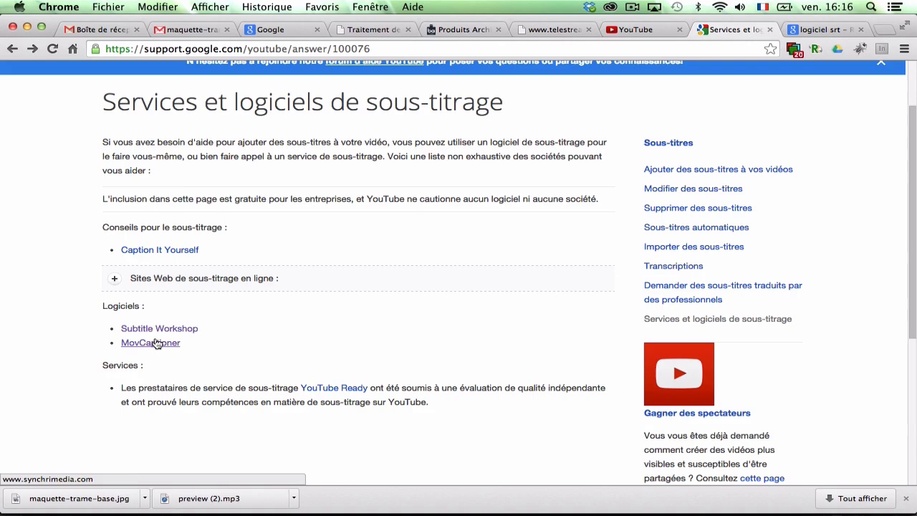
Step: Examine the MovCaptioner website linked in the software list, and return to YouTube's subtitle file import page
left_click(152, 342)
scroll(403, 380, "down", 4)
scroll(403, 381, "down", 1)
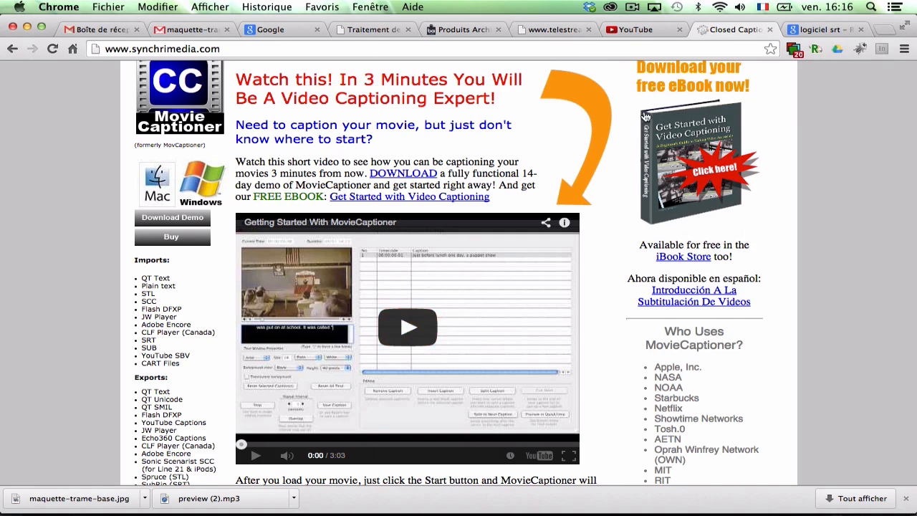
left_click(639, 30)
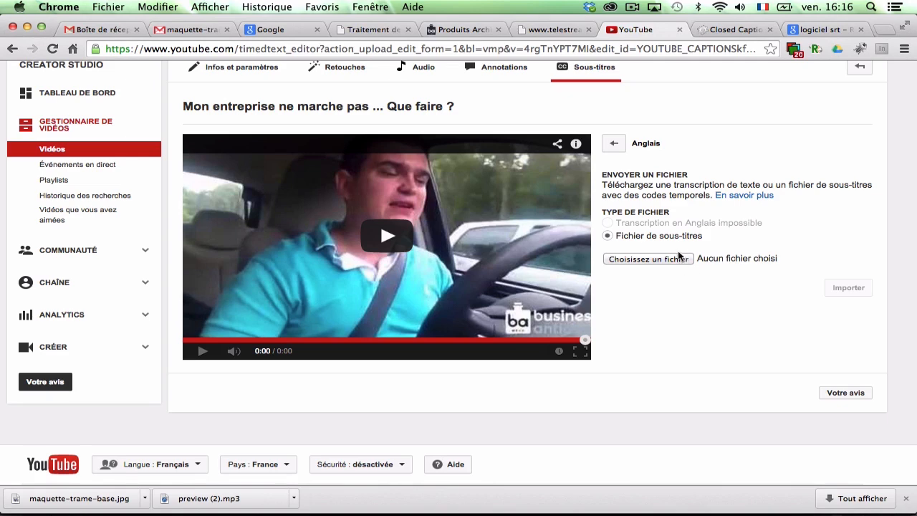
left_click(729, 33)
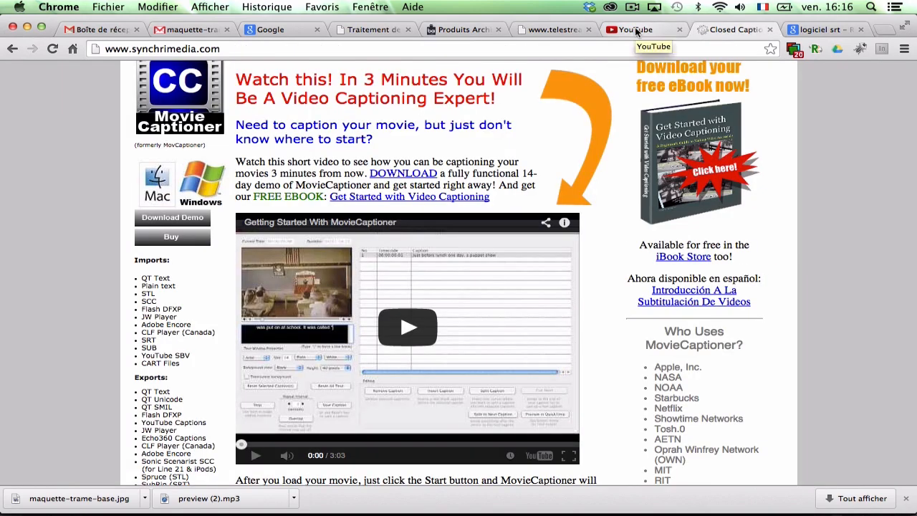
left_click(636, 33)
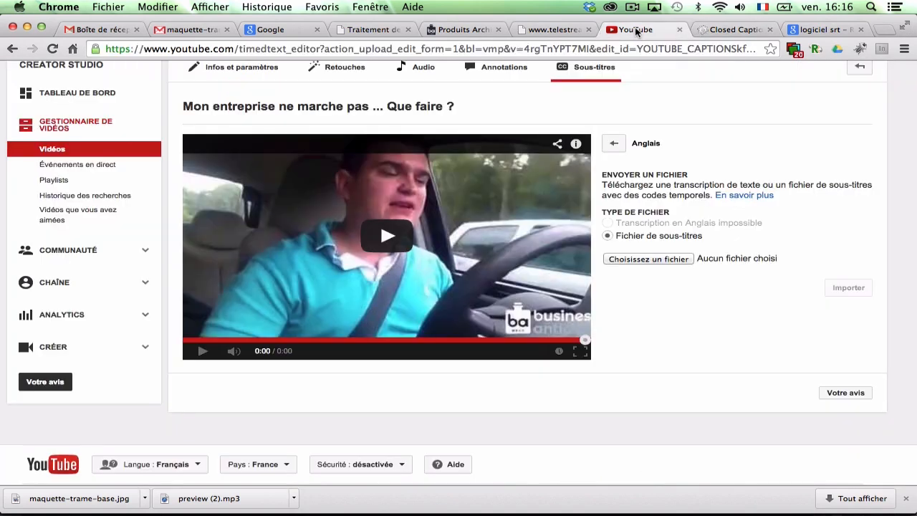